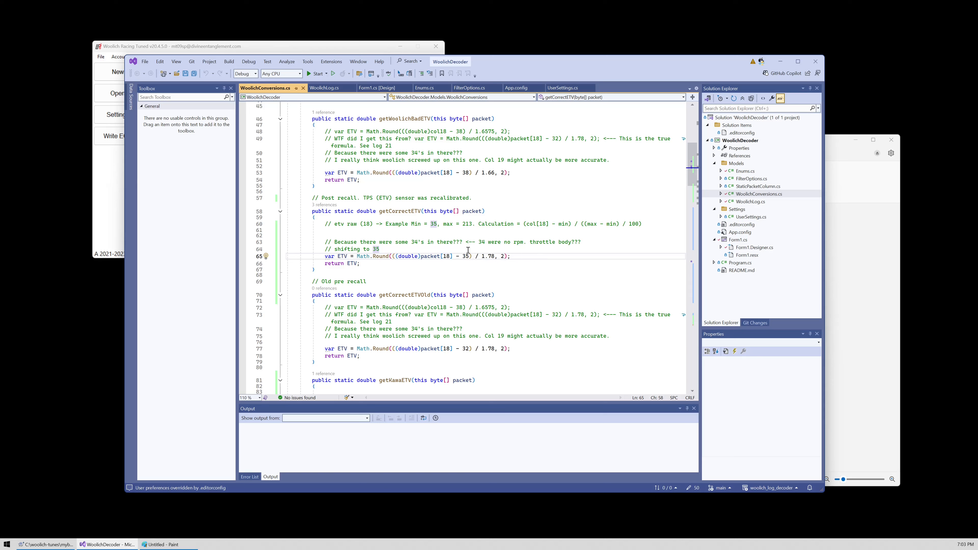
- Review the 34 and 35 raw-value offsets in the getCorrectETV method, and close the WoolichDecoder project window
{"action": "double_click", "coordinate": [416, 242]}
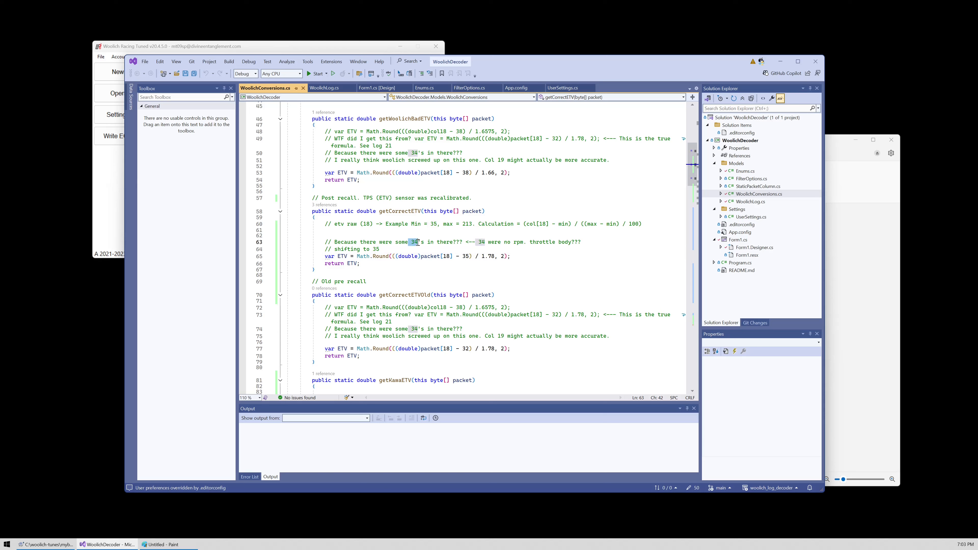
{"action": "double_click", "coordinate": [467, 256]}
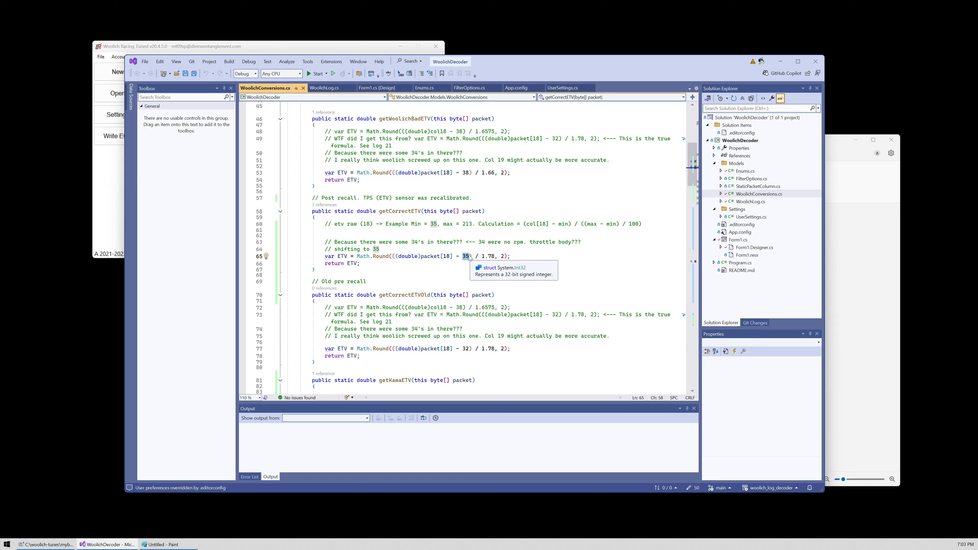
{"action": "left_click", "coordinate": [816, 63]}
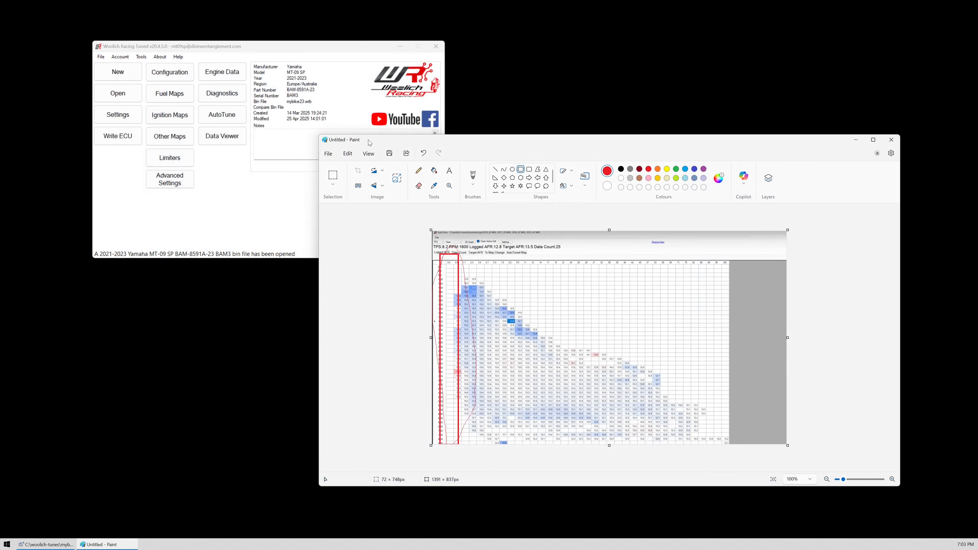
- Open AutoTune for the bike's bin file and load the logs 0255_AT.WRL, 0256_AT.WRL, 0257_AT.WRL and 0259_AT.WRL
{"action": "left_click", "coordinate": [219, 119]}
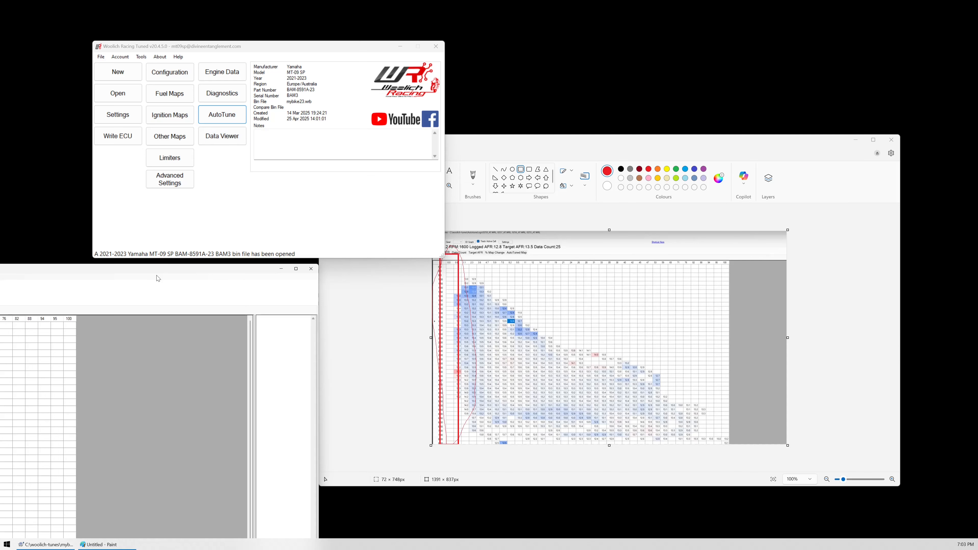
{"action": "left_click_drag", "start_coordinate": [159, 275], "coordinate": [725, 28]}
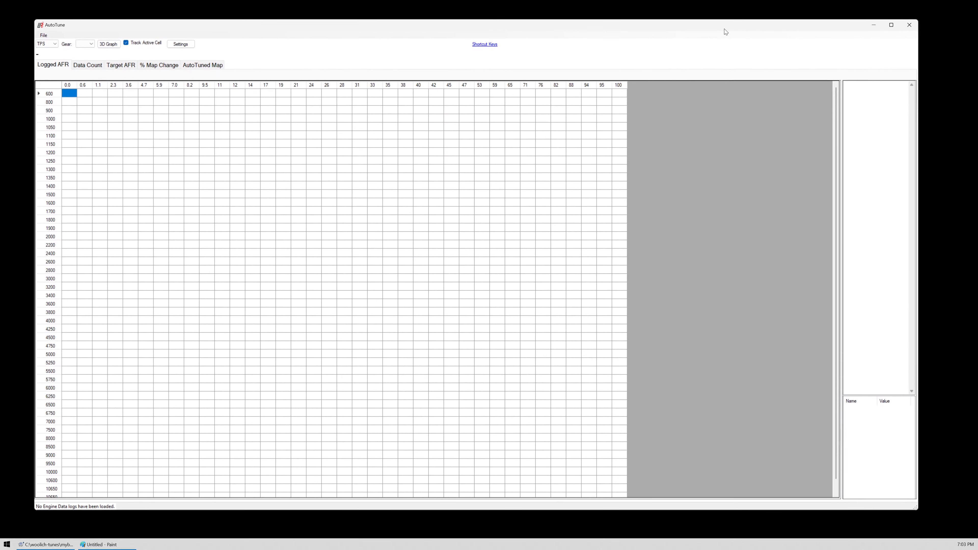
{"action": "left_click", "coordinate": [44, 34]}
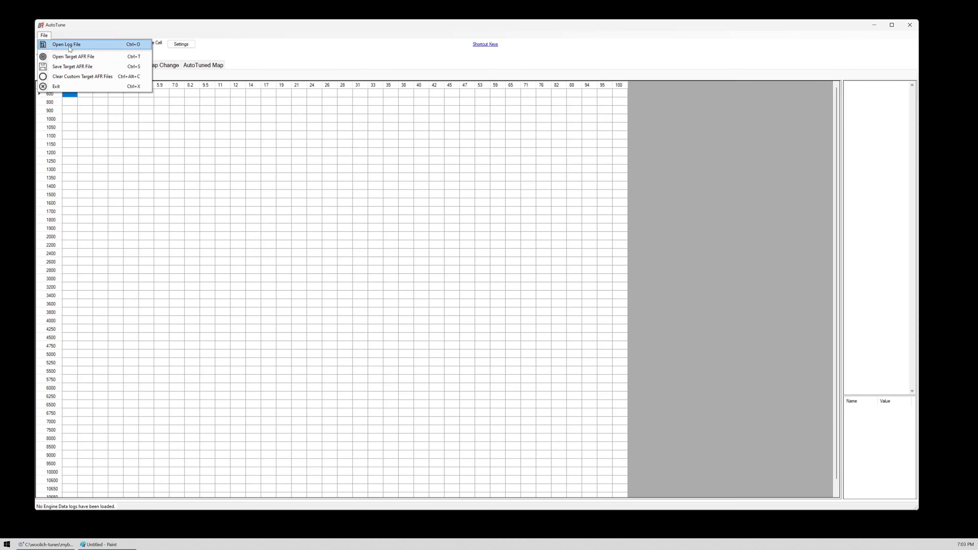
{"action": "left_click", "coordinate": [69, 45]}
{"action": "left_click", "coordinate": [221, 116]}
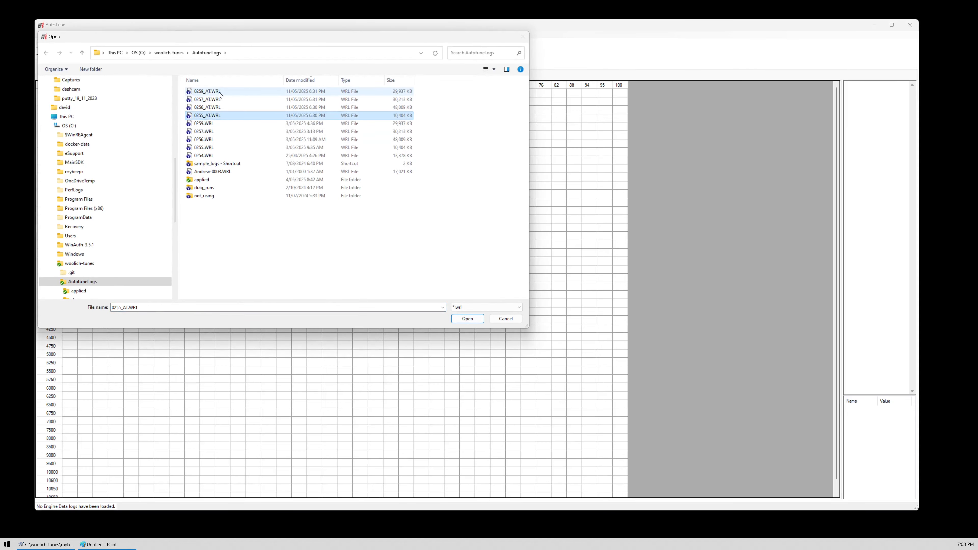
{"action": "left_click", "coordinate": [207, 92], "text": "shift"}
{"action": "left_click", "coordinate": [467, 318]}
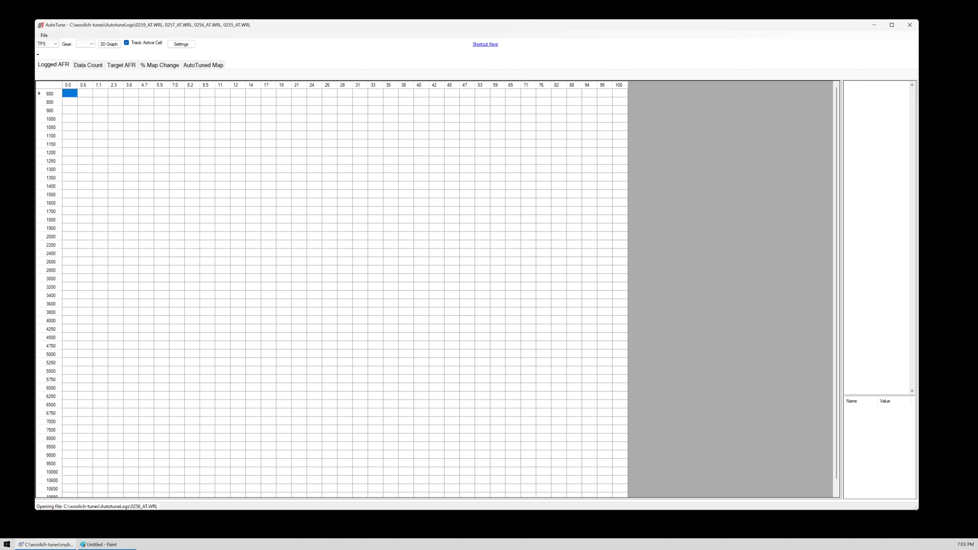
- Review the mybike23.wrb commit history, checking the "post tps recall. After putty ride." and latest restore commits, and close the log
{"action": "left_click", "coordinate": [46, 544]}
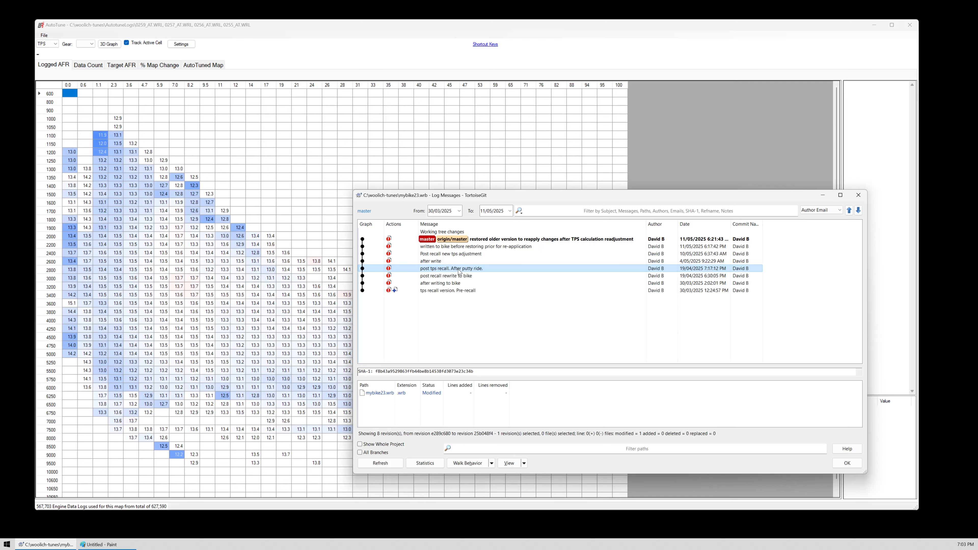
{"action": "right_click", "coordinate": [455, 271]}
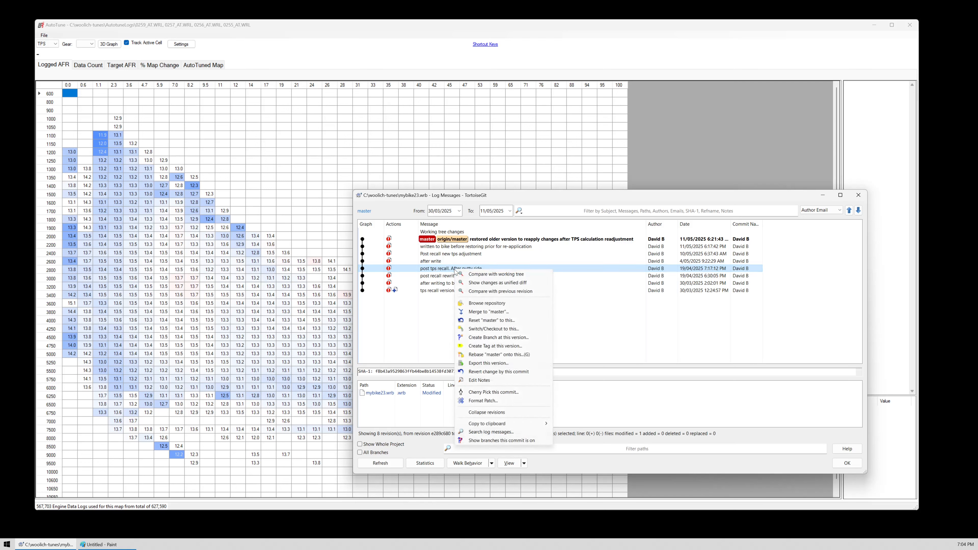
{"action": "left_click", "coordinate": [379, 395]}
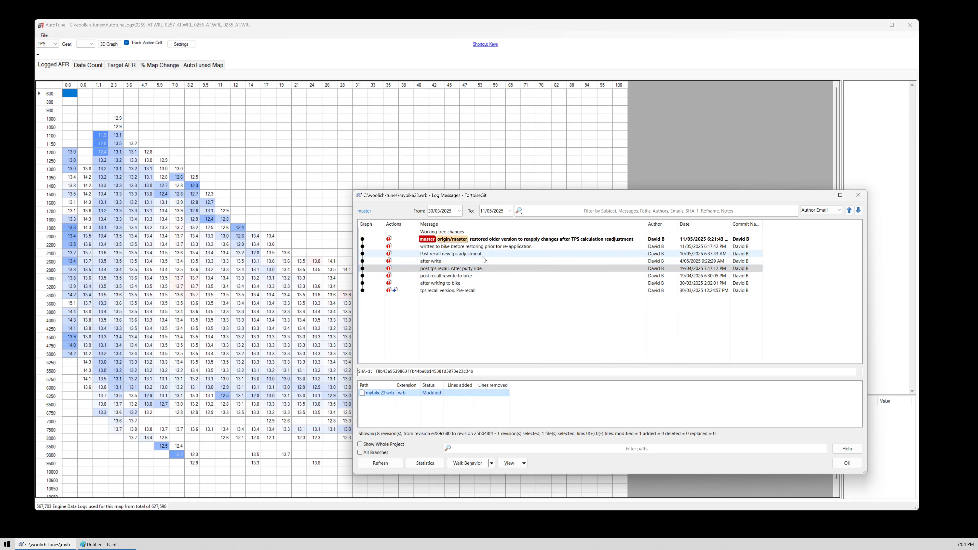
{"action": "left_click", "coordinate": [469, 268]}
{"action": "left_click", "coordinate": [391, 395]}
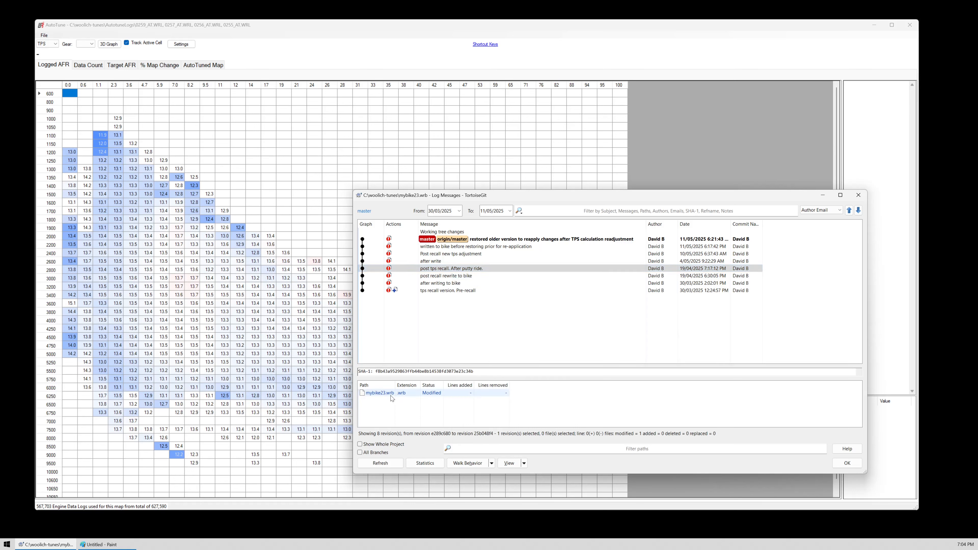
{"action": "right_click", "coordinate": [391, 395]}
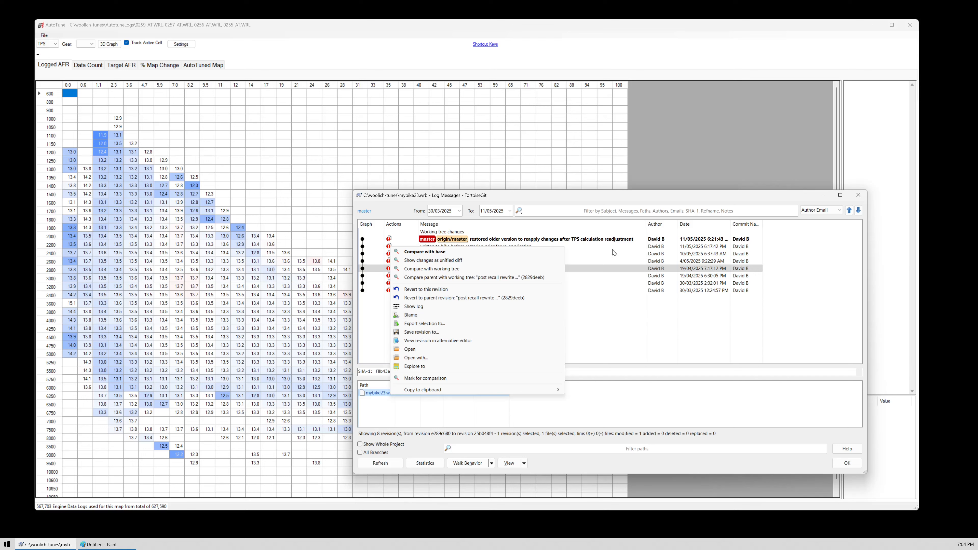
{"action": "left_click", "coordinate": [564, 239]}
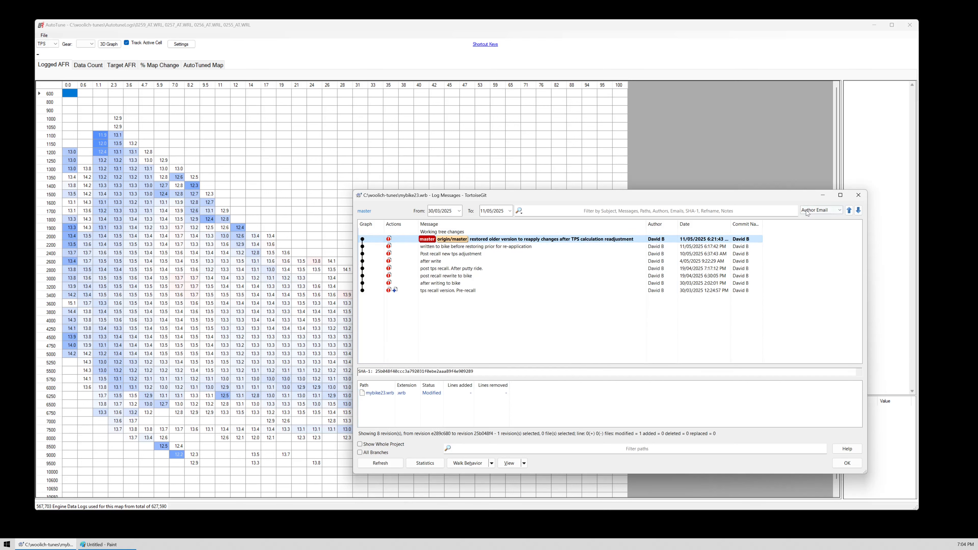
{"action": "left_click", "coordinate": [859, 196]}
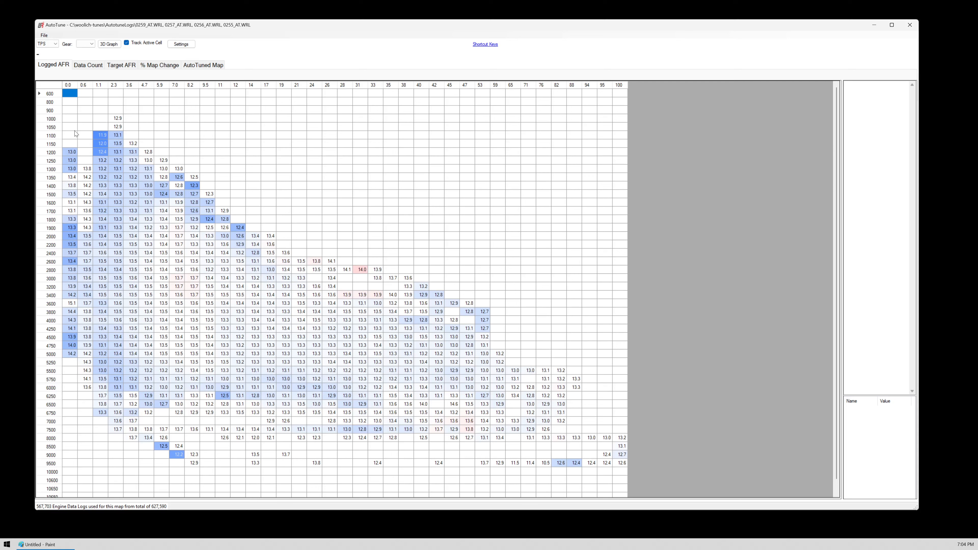
- Inspect the logged AFR at TPS 0.0 from 1200 to 5000 RPM and at TPS 9.5, 5000 RPM, plus the percentage map changes
{"action": "left_click_drag", "start_coordinate": [70, 152], "coordinate": [69, 210]}
{"action": "left_click_drag", "start_coordinate": [60, 326], "coordinate": [64, 357]}
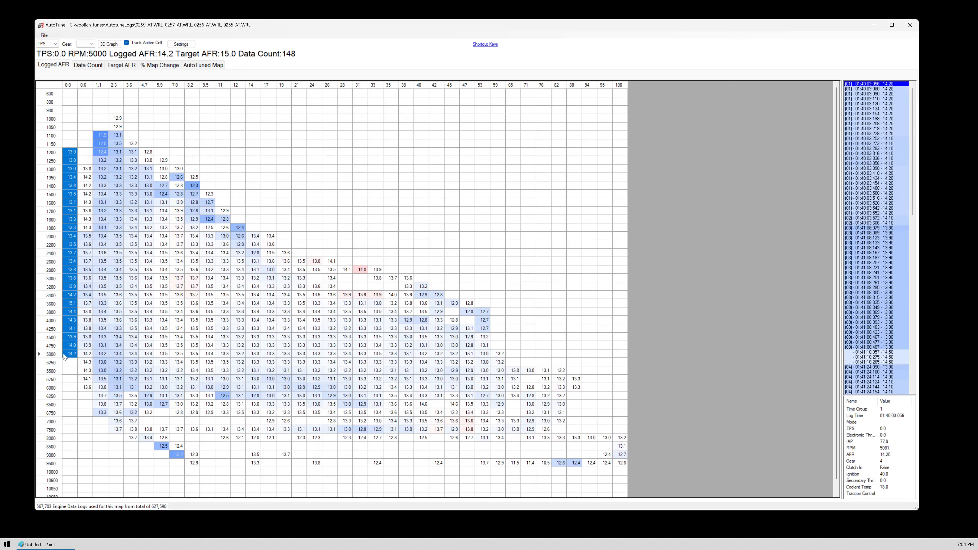
{"action": "left_click", "coordinate": [210, 353]}
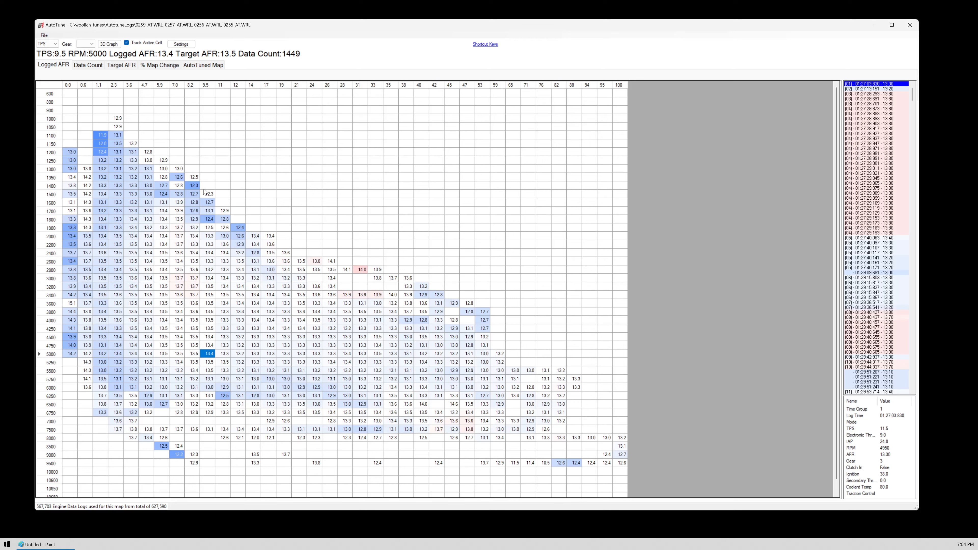
{"action": "left_click", "coordinate": [157, 67]}
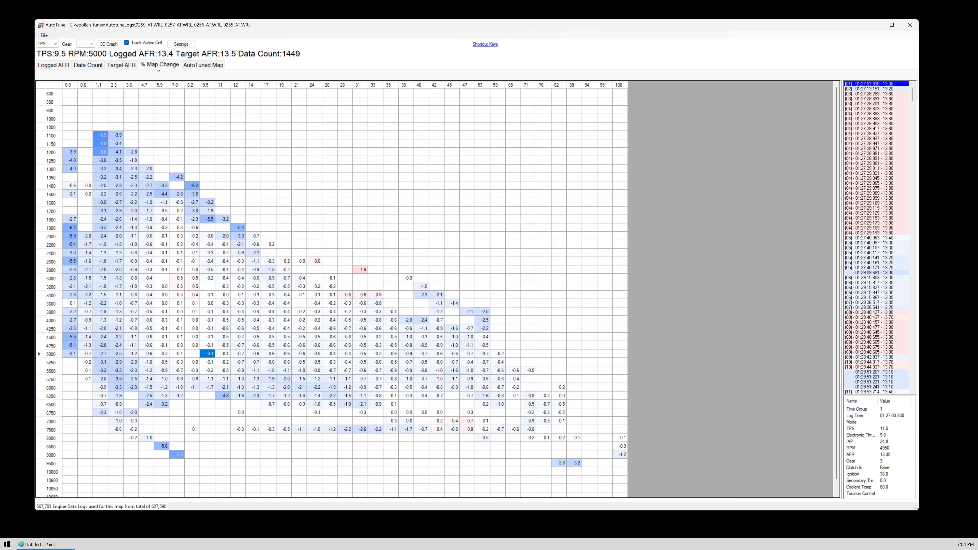
- Compare the AutoTuned TPS map with the original map by alternating between the two several times
{"action": "left_click", "coordinate": [197, 68]}
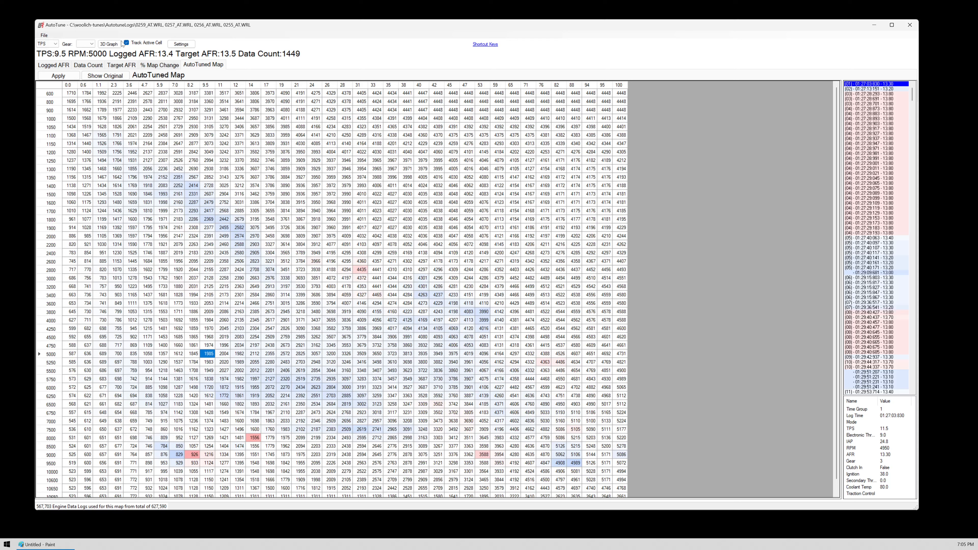
{"action": "left_click", "coordinate": [111, 75]}
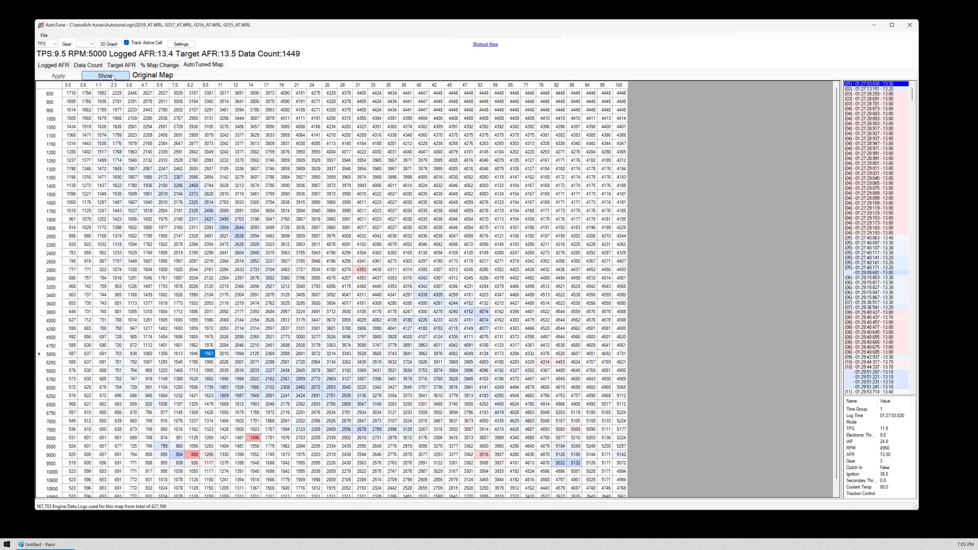
{"action": "left_click", "coordinate": [112, 76]}
{"action": "left_click", "coordinate": [112, 76]}
{"action": "left_click", "coordinate": [112, 77]}
{"action": "left_click", "coordinate": [112, 77]}
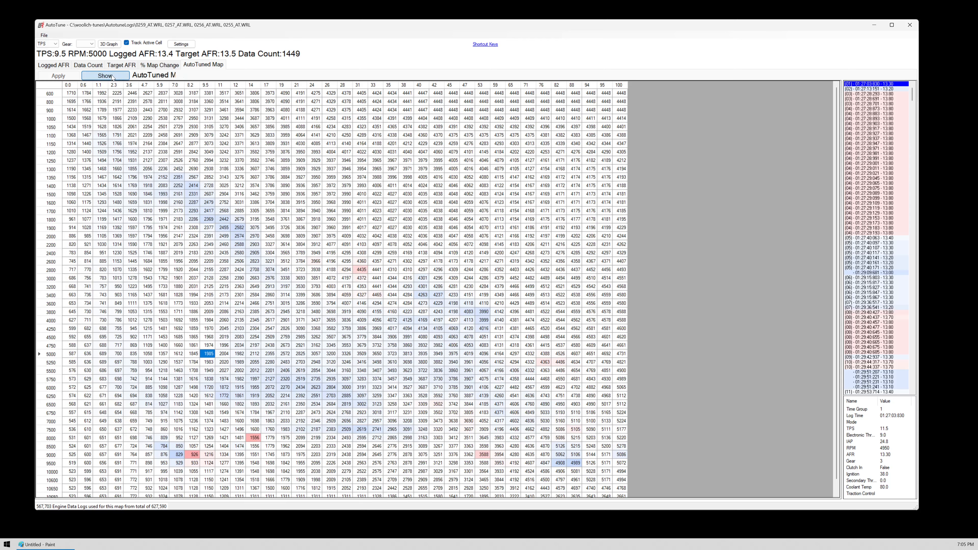
{"action": "left_click", "coordinate": [112, 77]}
{"action": "left_click", "coordinate": [112, 77]}
- Check the logged AFR again and examine the percentage map changes for TPS 0.0 to 4.7 between 1100 and 7500 RPM
{"action": "left_click", "coordinate": [64, 67]}
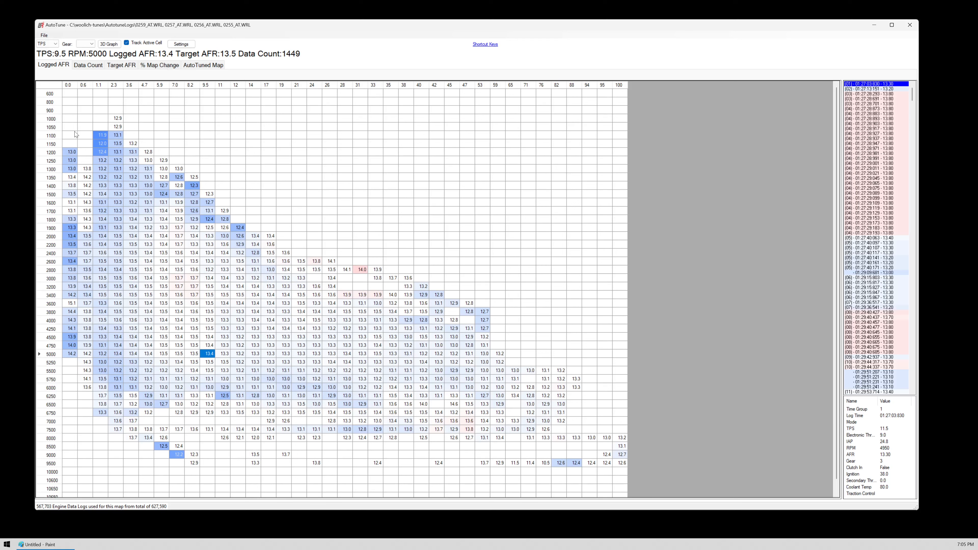
{"action": "left_click", "coordinate": [157, 65]}
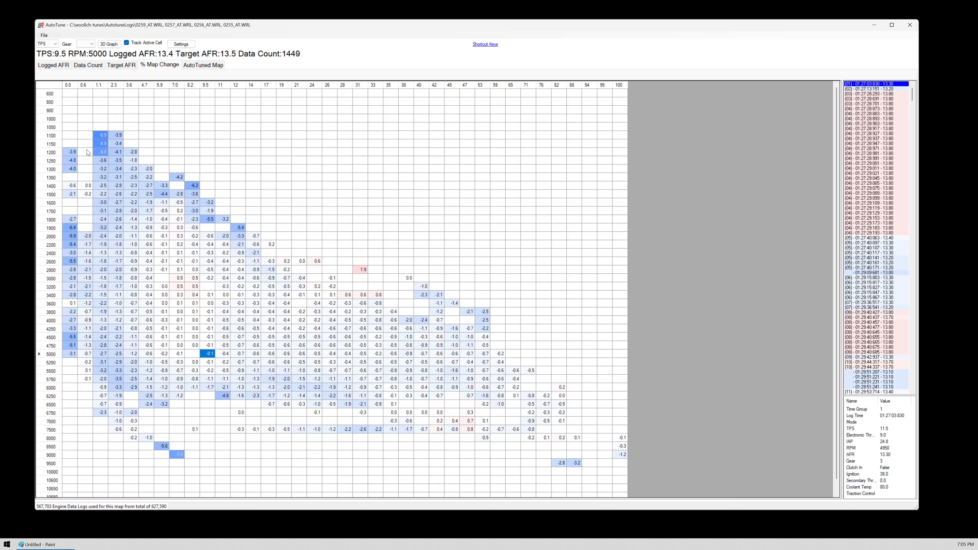
{"action": "left_click_drag", "start_coordinate": [71, 135], "coordinate": [153, 435]}
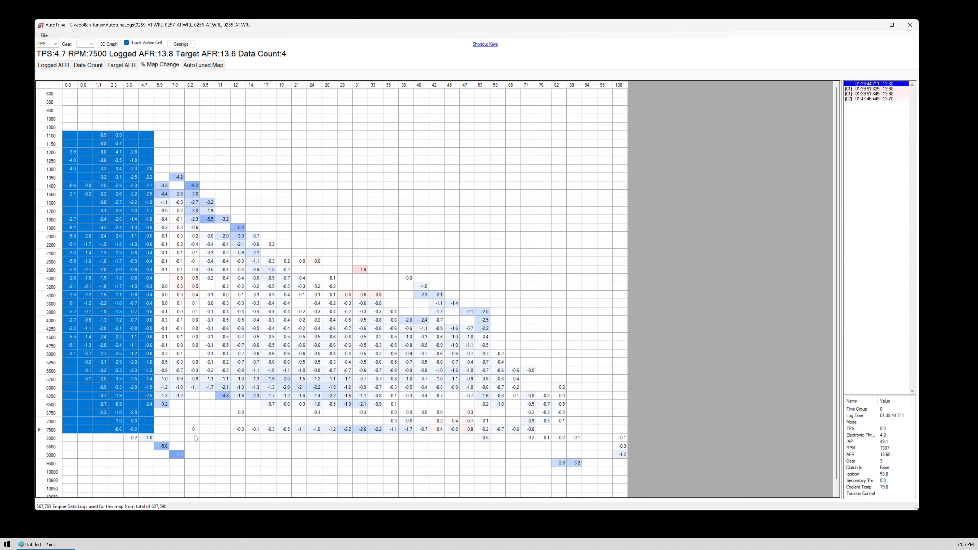
{"action": "left_click", "coordinate": [195, 435]}
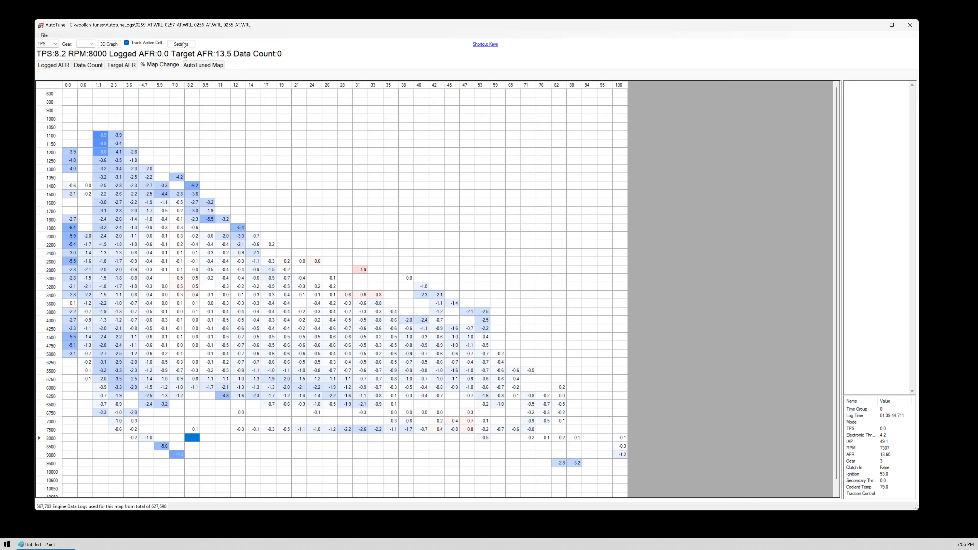
- Return to the AutoTuned map and switch it from TPS to IAP
{"action": "left_click", "coordinate": [195, 66]}
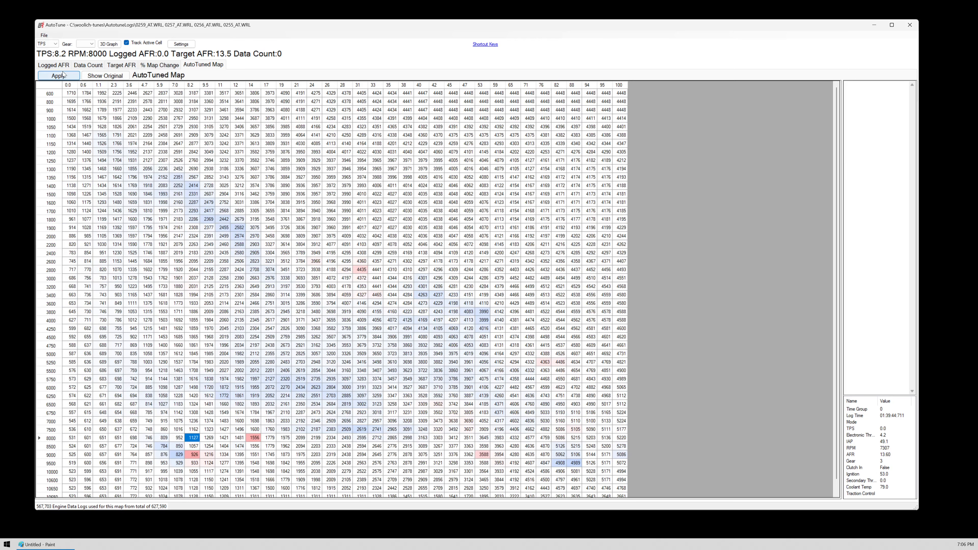
{"action": "left_click", "coordinate": [56, 44]}
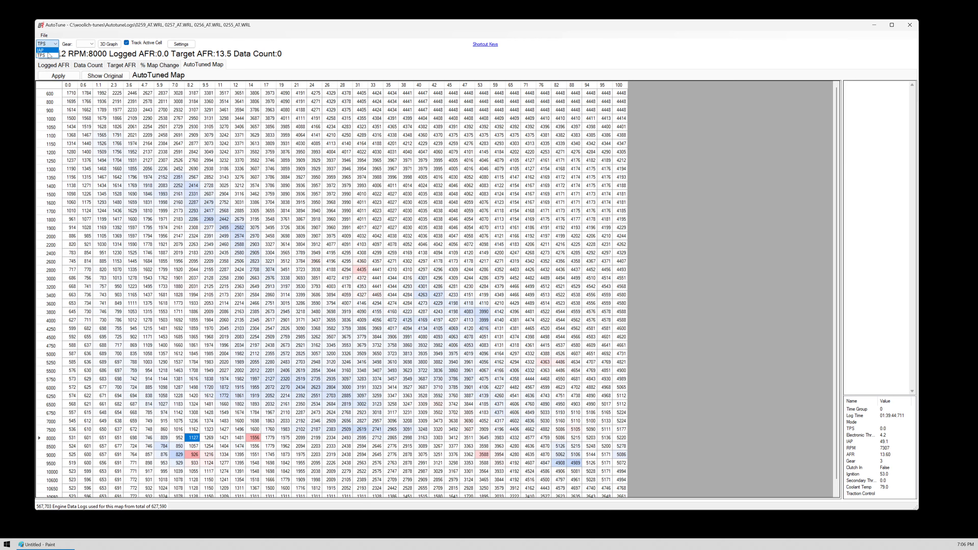
{"action": "left_click", "coordinate": [45, 56]}
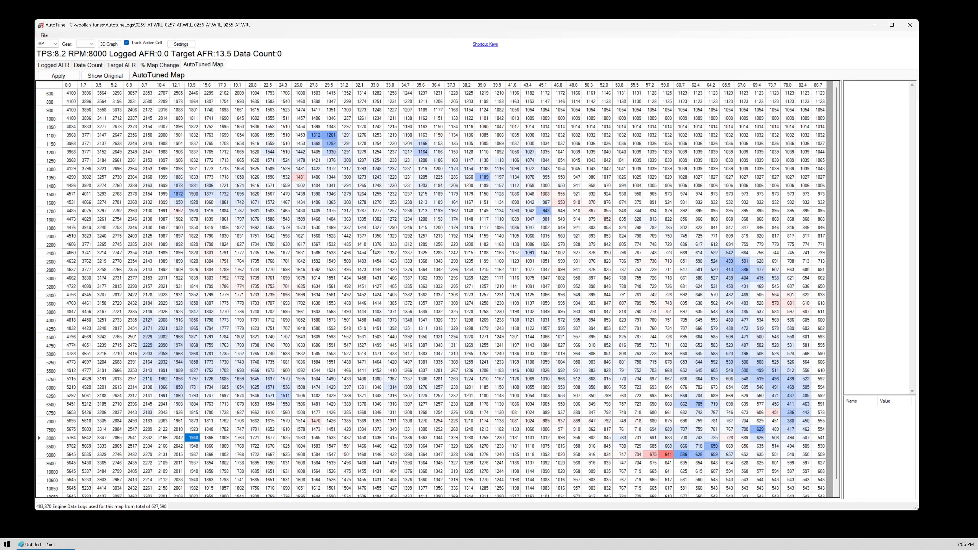
- Examine the IAP AutoTuned map and its percentage changes, inspecting the cell at IAP 29.5 and 1100 RPM
{"action": "scroll", "coordinate": [477, 291], "scroll_direction": "down", "scroll_amount": 1}
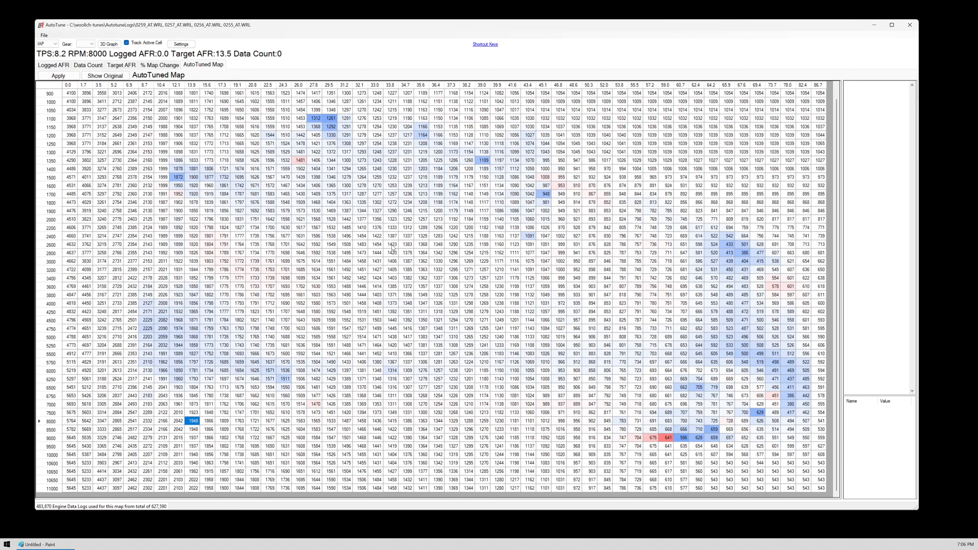
{"action": "left_click", "coordinate": [146, 65]}
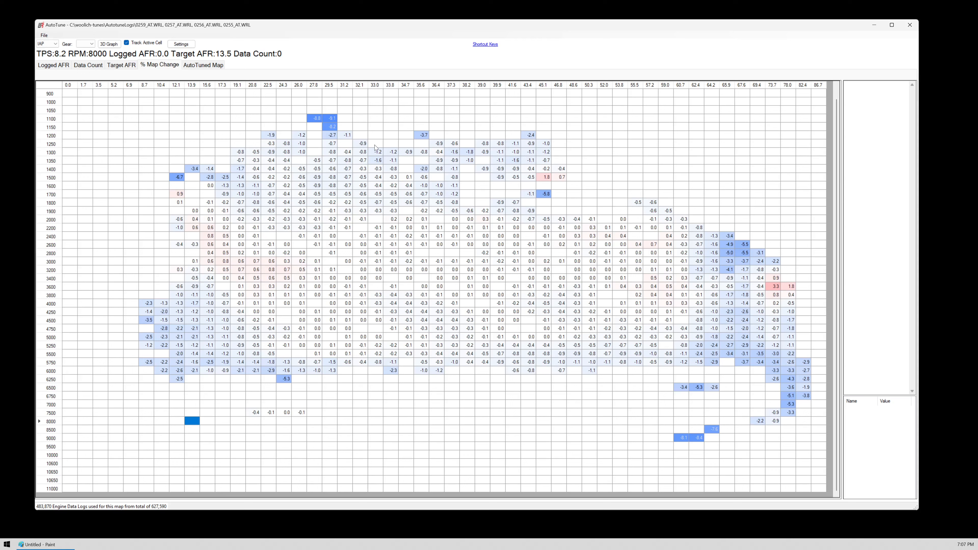
{"action": "left_click", "coordinate": [325, 120]}
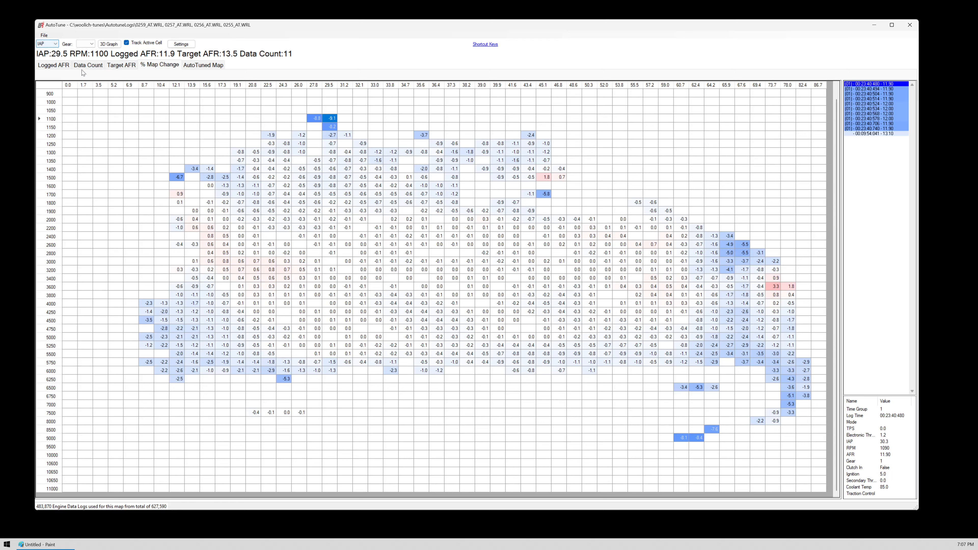
- Apply the AutoTune changes to the IAP fuel maps from the AutoTuned map and acknowledge the notice
{"action": "left_click", "coordinate": [200, 66]}
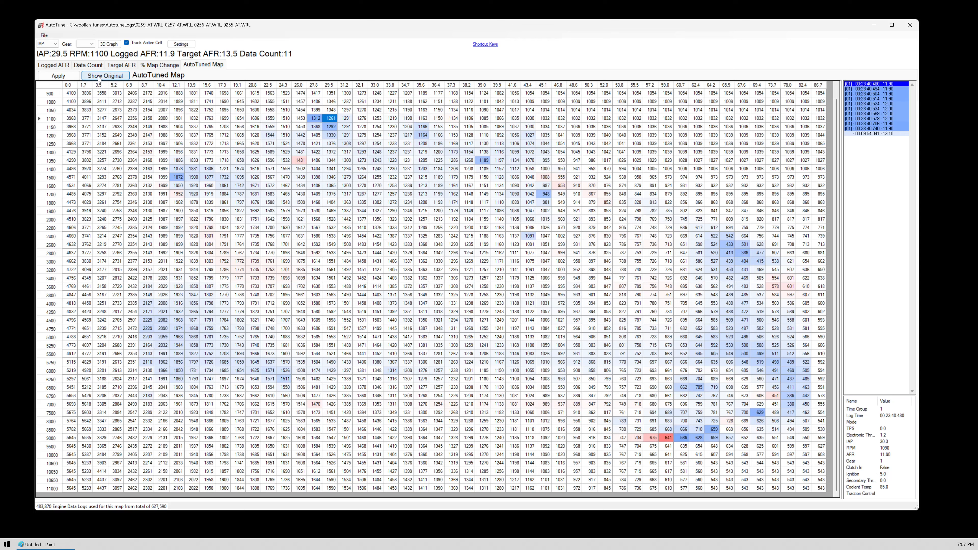
{"action": "left_click", "coordinate": [54, 76]}
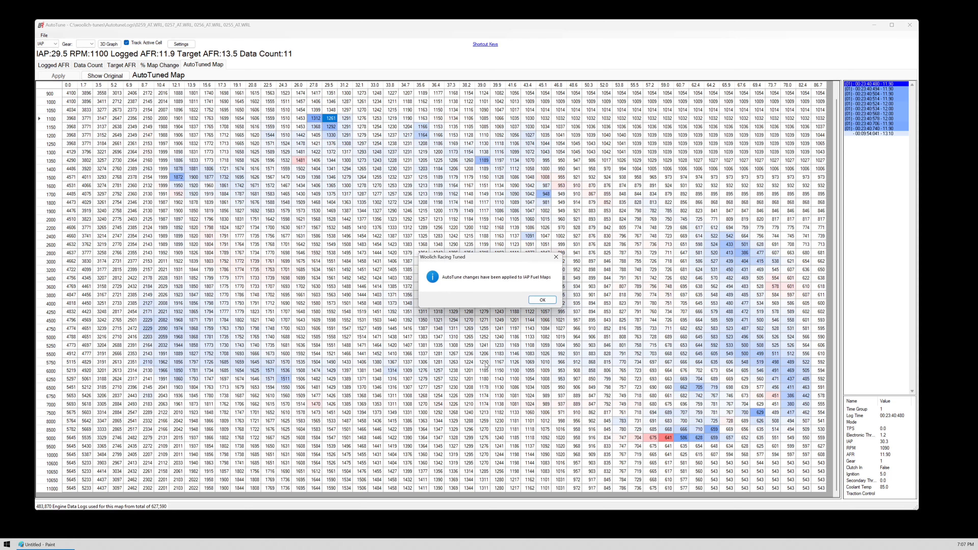
{"action": "left_click", "coordinate": [550, 301]}
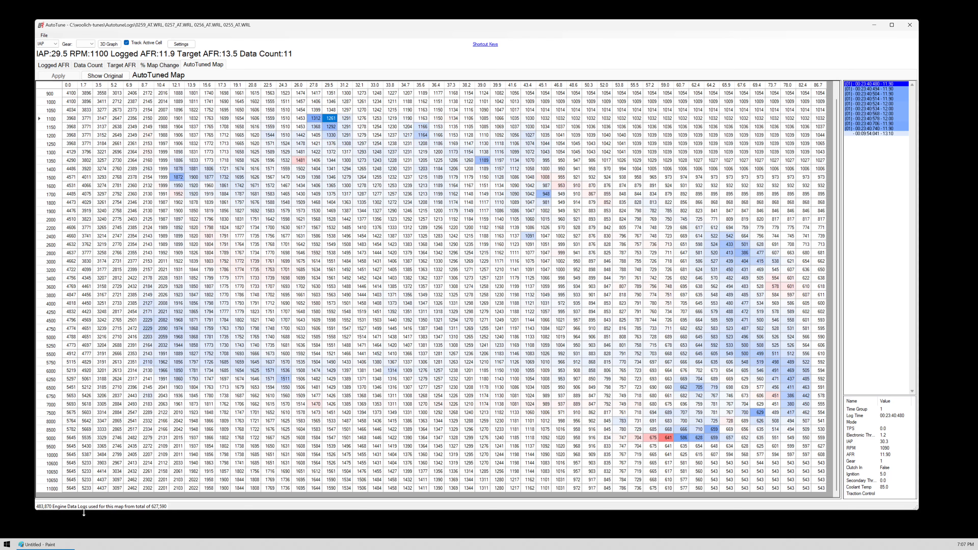
- Start Excel, and switch the map in the AutoTune window from IAP to TPS
{"action": "left_click", "coordinate": [6, 544]}
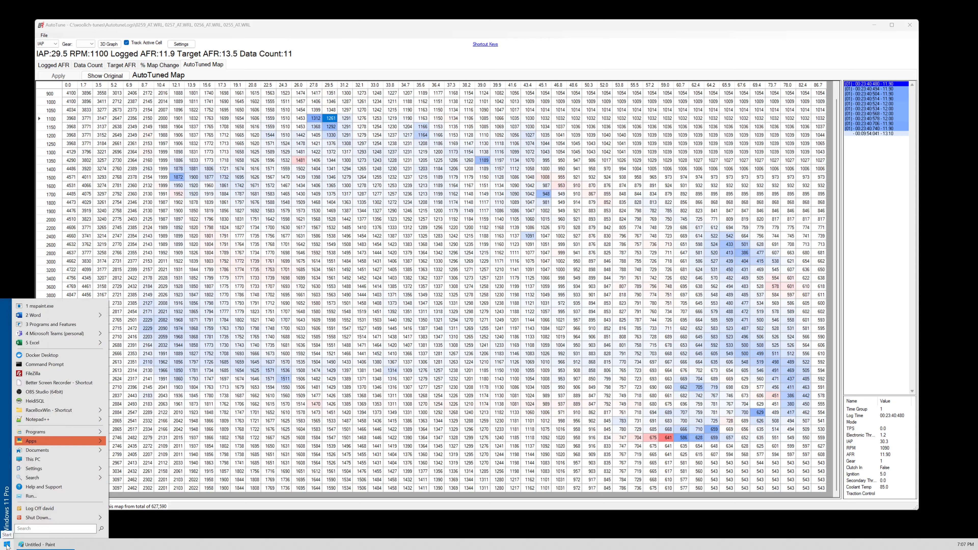
{"action": "left_click", "coordinate": [41, 344]}
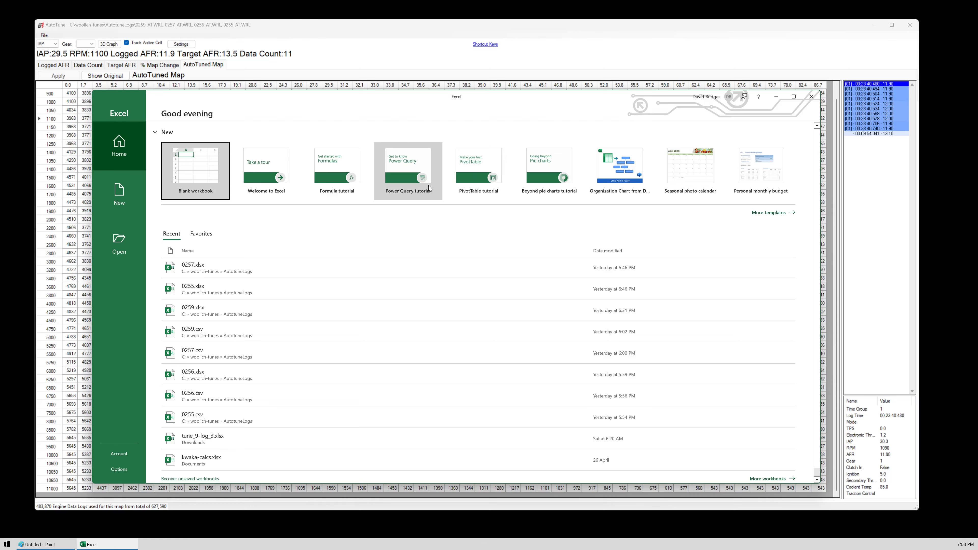
{"action": "left_click", "coordinate": [201, 26]}
{"action": "left_click", "coordinate": [46, 43]}
{"action": "left_click", "coordinate": [45, 56]}
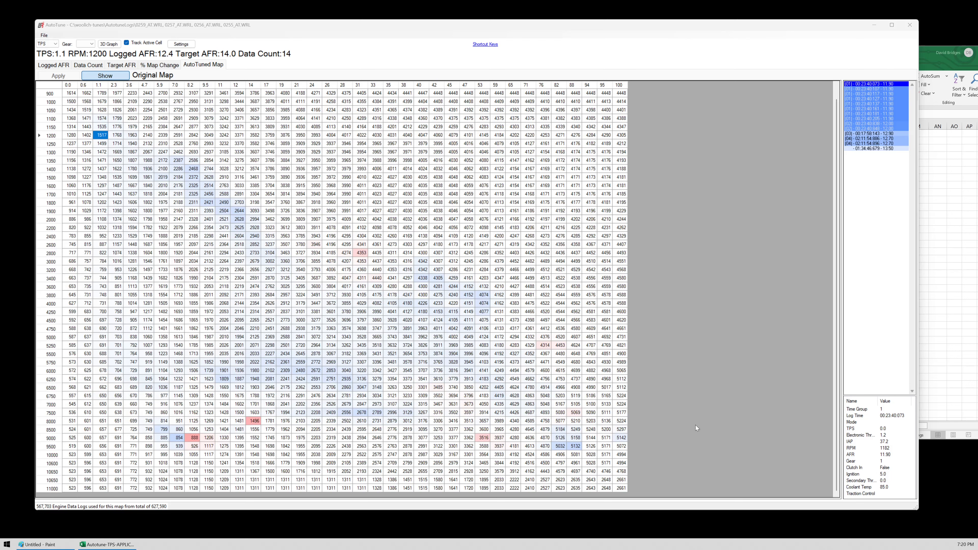
- Switch to the Autotune-TPS-APPLICATION workbook in Excel and examine its TPS fuel map and the formula-calculated table below it
{"action": "left_click", "coordinate": [111, 544]}
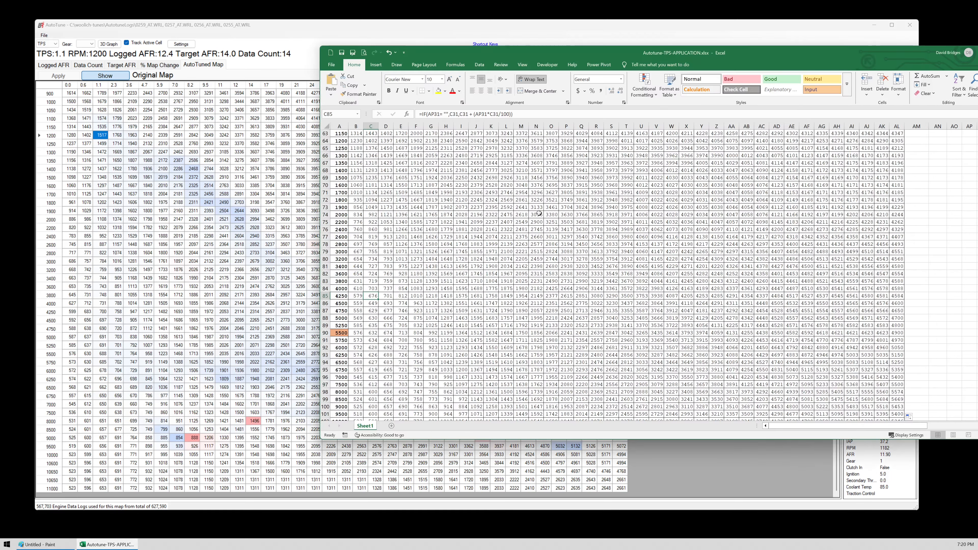
{"action": "scroll", "coordinate": [578, 231], "scroll_direction": "up", "scroll_amount": 18}
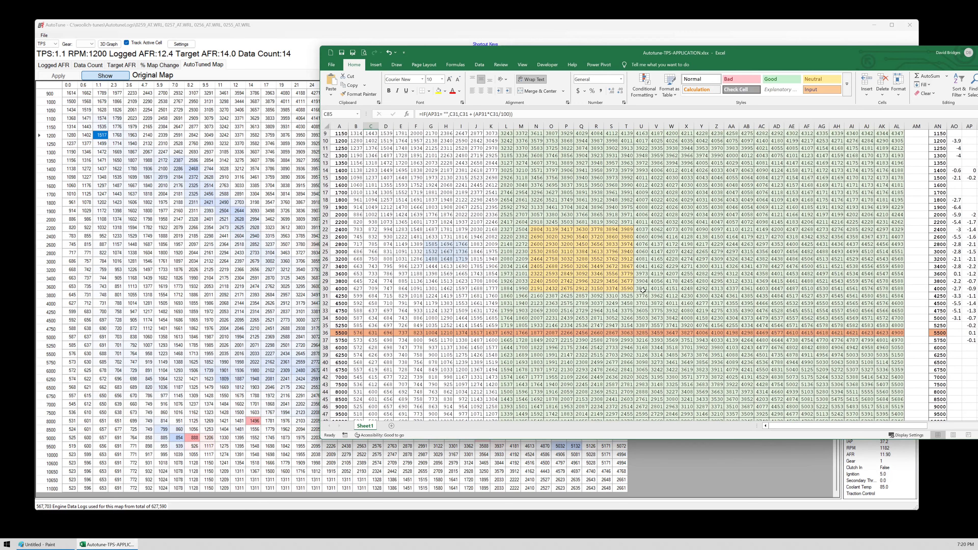
{"action": "scroll", "coordinate": [530, 309], "scroll_direction": "down", "scroll_amount": 4}
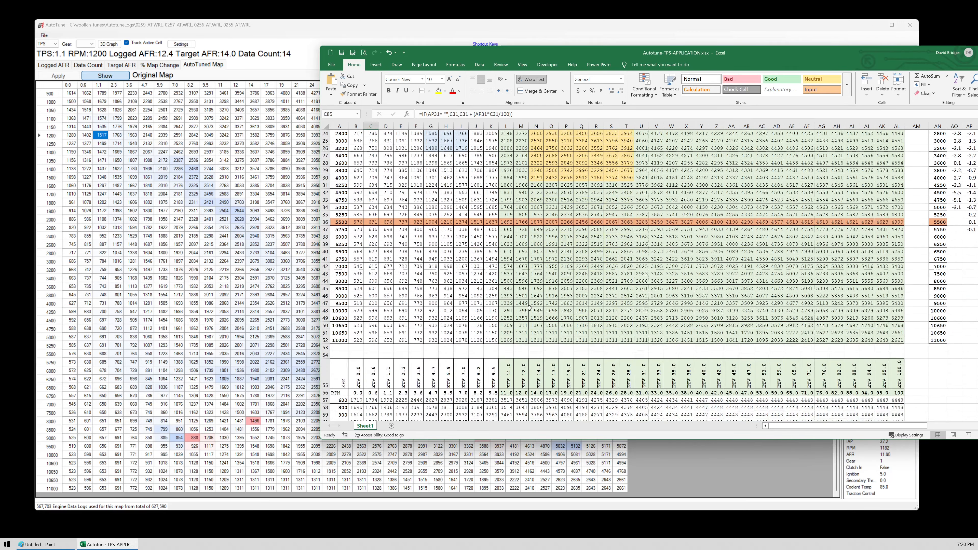
{"action": "scroll", "coordinate": [530, 308], "scroll_direction": "down", "scroll_amount": 3}
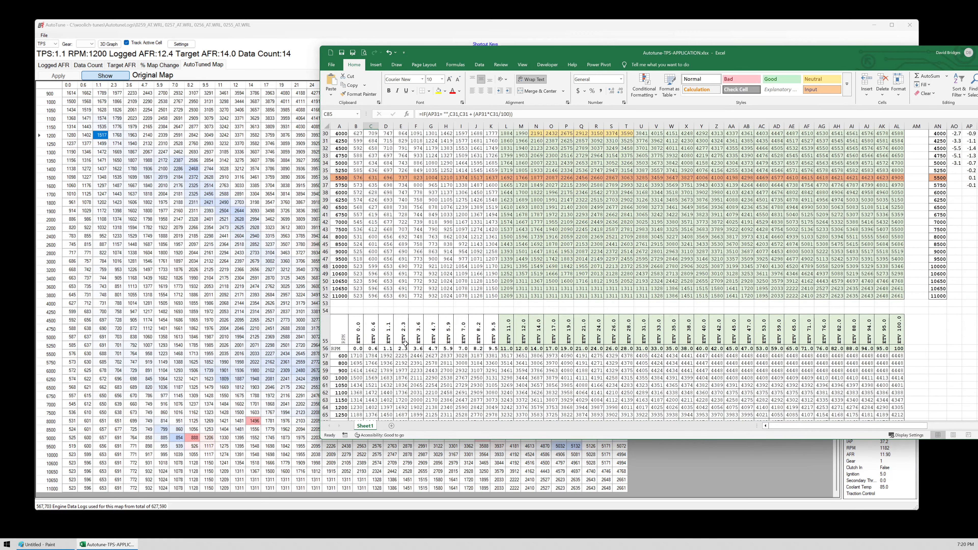
{"action": "scroll", "coordinate": [411, 353], "scroll_direction": "down", "scroll_amount": 5}
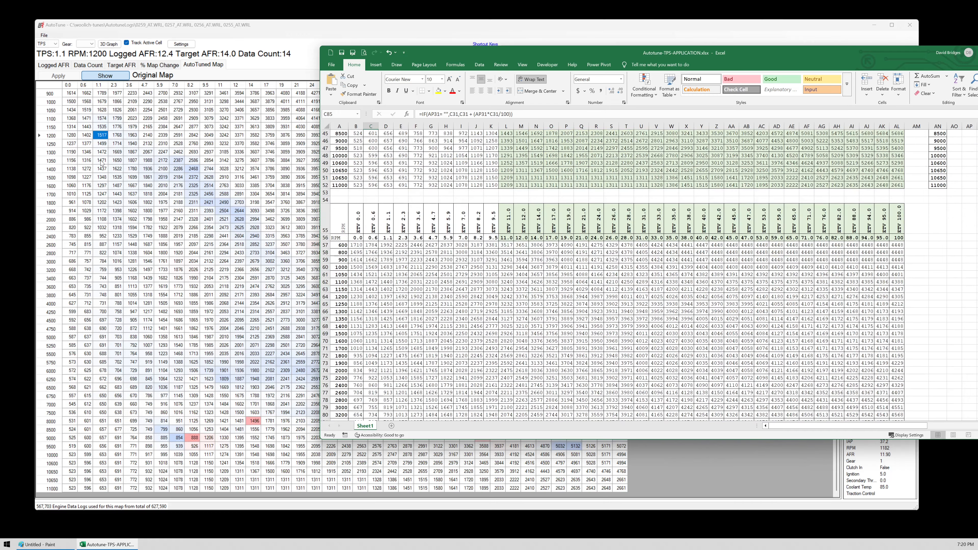
{"action": "scroll", "coordinate": [478, 253], "scroll_direction": "up", "scroll_amount": 15}
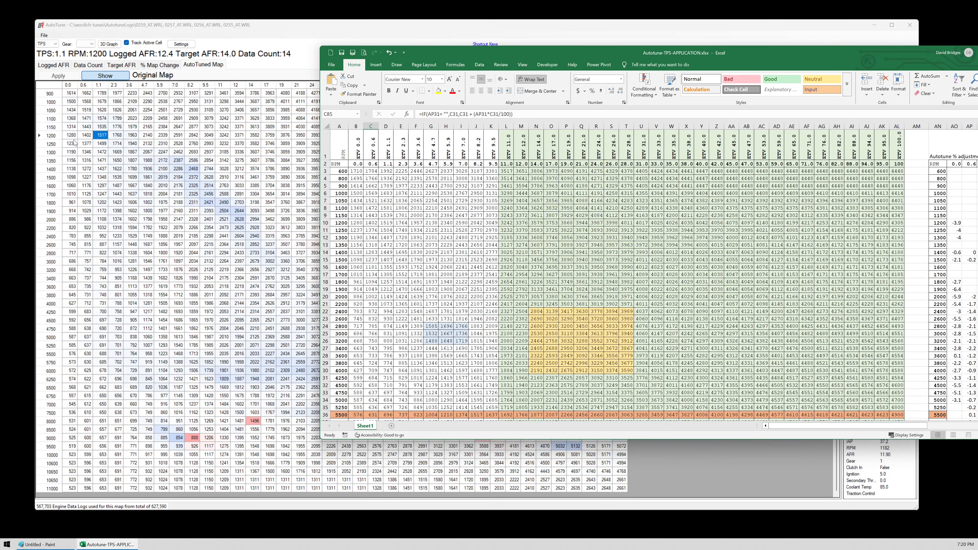
- Return to AutoTune, inspect the original TPS map at TPS 0.6 and 4250 RPM, and display the AutoTuned map for comparison
{"action": "left_click", "coordinate": [102, 138]}
{"action": "scroll", "coordinate": [102, 139], "scroll_direction": "up", "scroll_amount": 1}
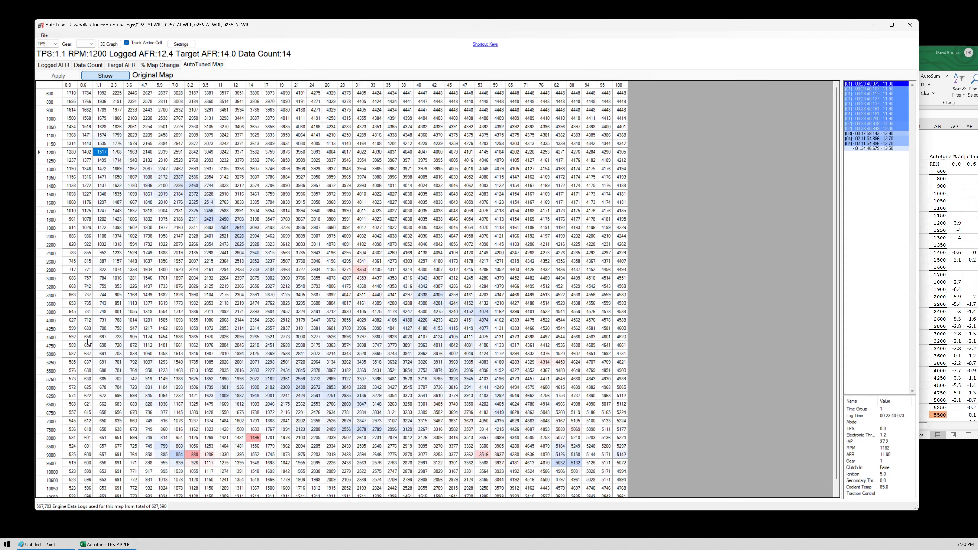
{"action": "left_click", "coordinate": [85, 330]}
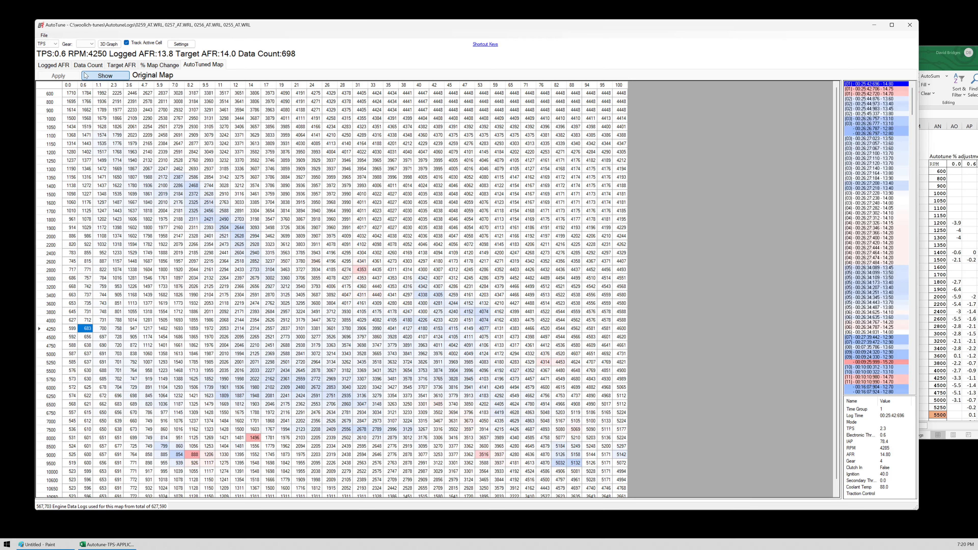
{"action": "left_click", "coordinate": [105, 78]}
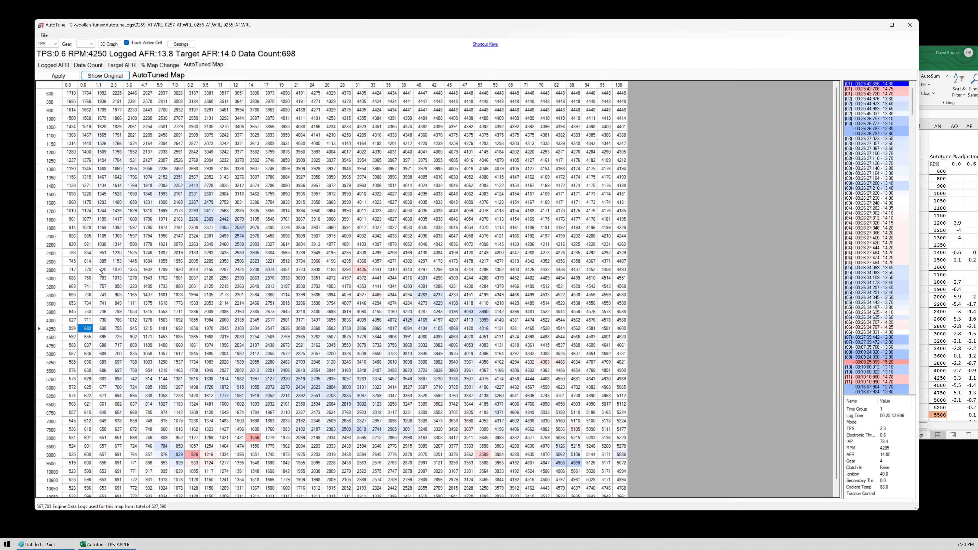
- Compare the percentage map change at TPS 1.1 and 1200 RPM with the same cell in the AutoTuned and original maps
{"action": "left_click", "coordinate": [165, 67]}
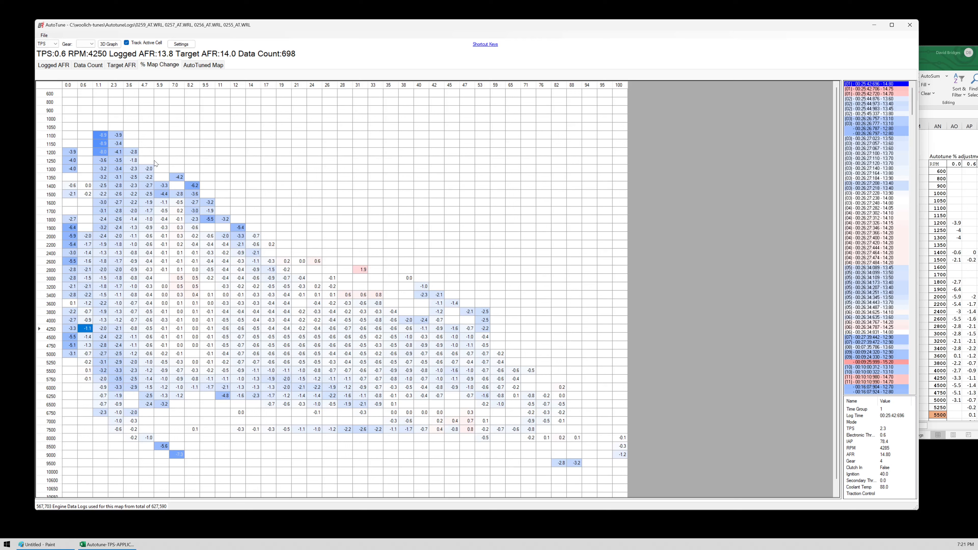
{"action": "left_click", "coordinate": [98, 154]}
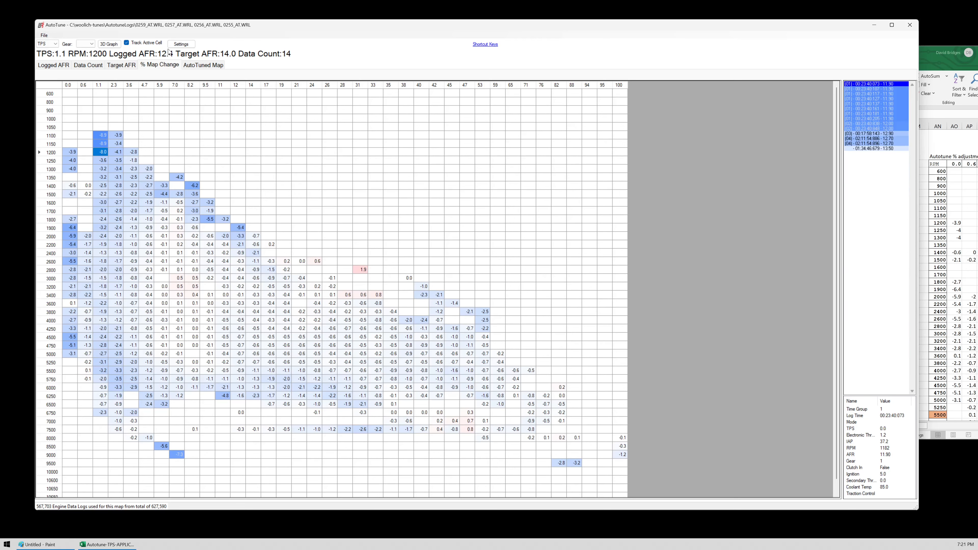
{"action": "left_click", "coordinate": [205, 65]}
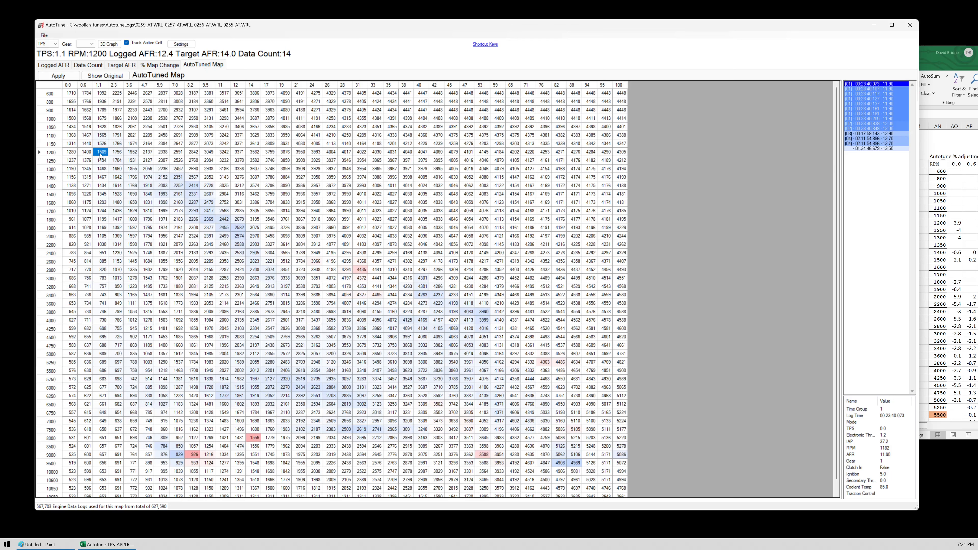
{"action": "left_click", "coordinate": [110, 75]}
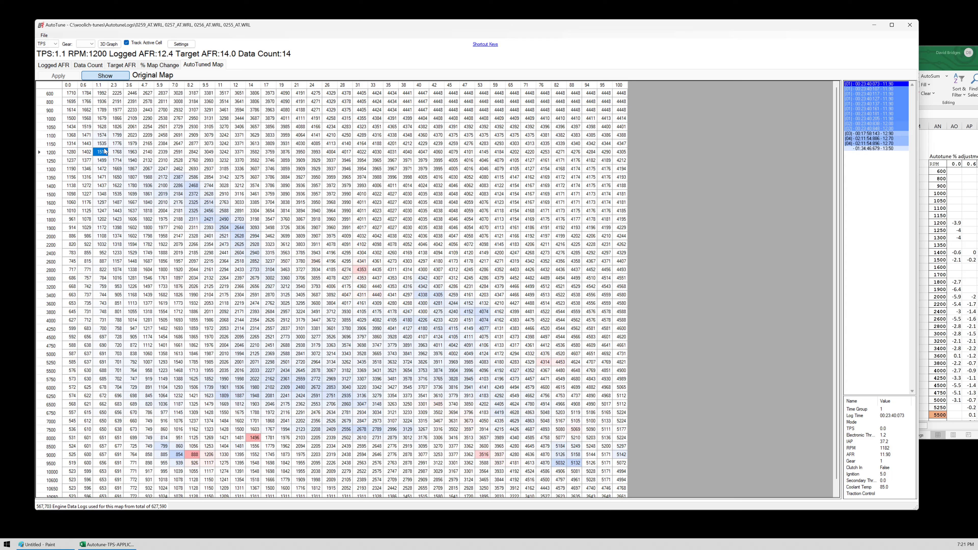
{"action": "left_click", "coordinate": [158, 68]}
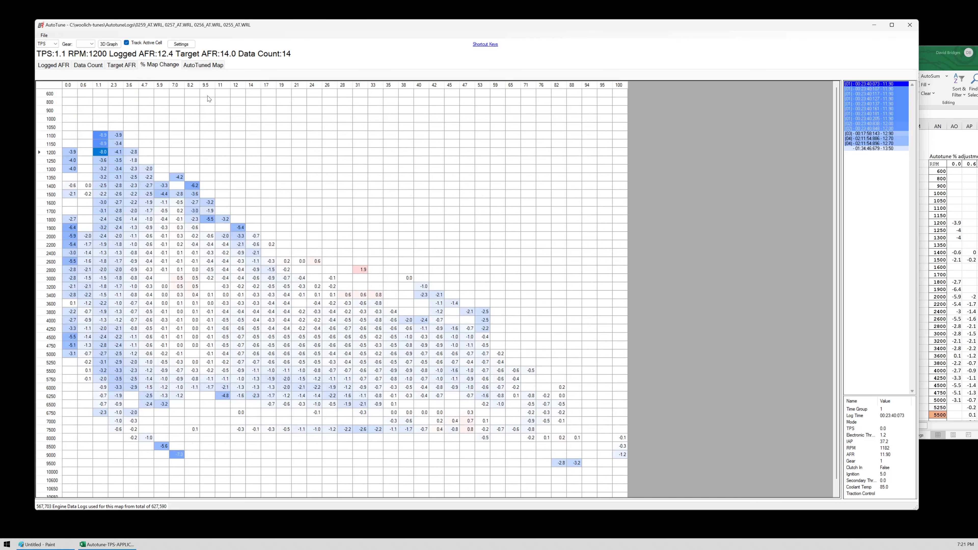